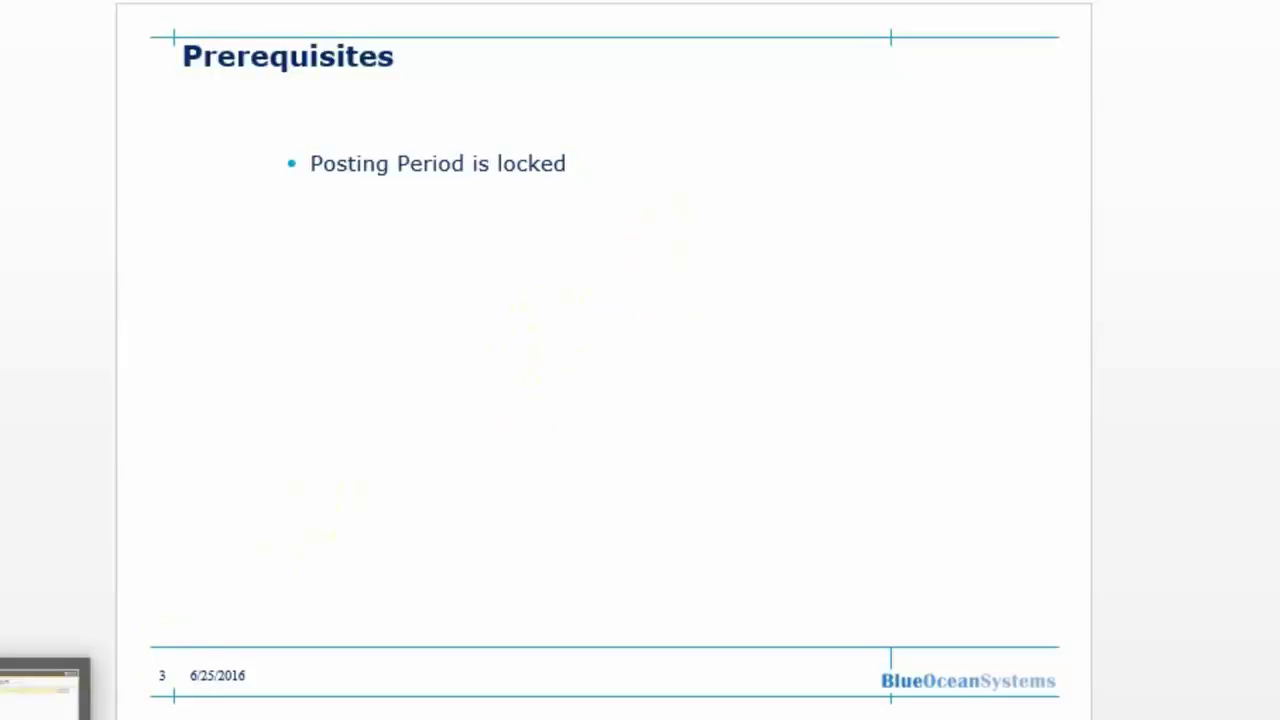
- Switch to SAP Business One and open the Data Archive Wizard among the Administration utilities
left_click(40, 688)
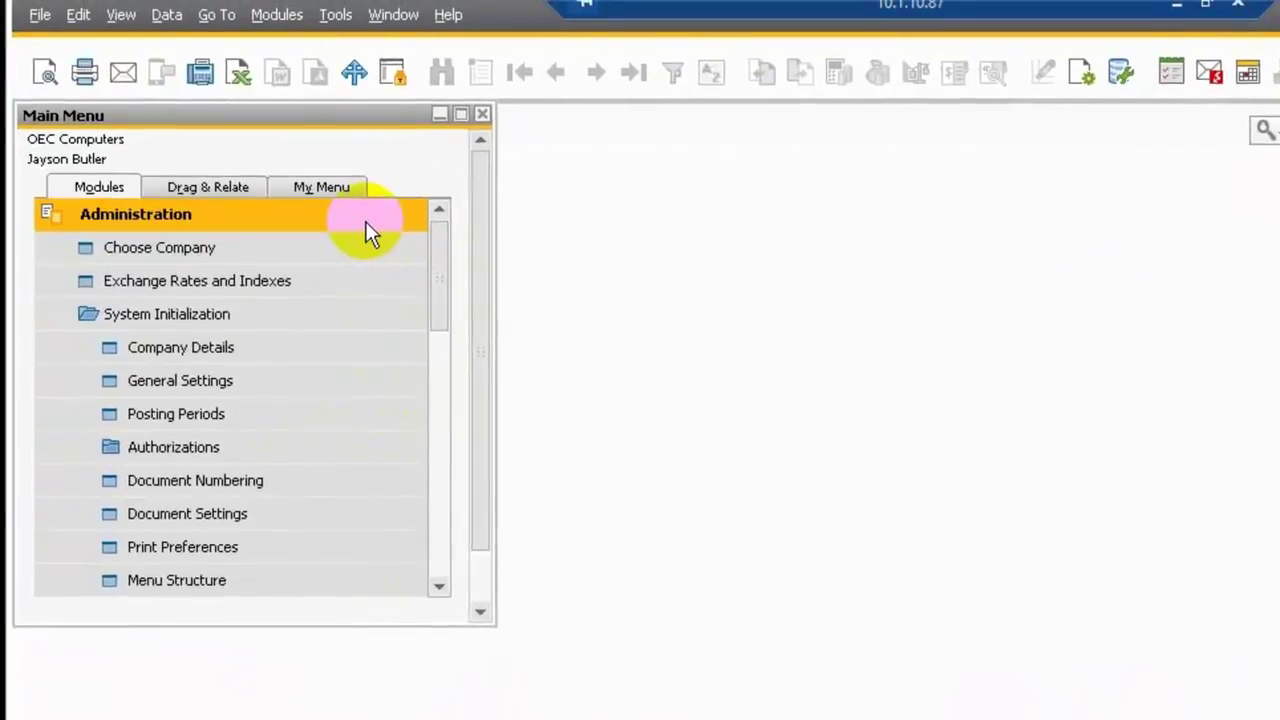
left_click(343, 218)
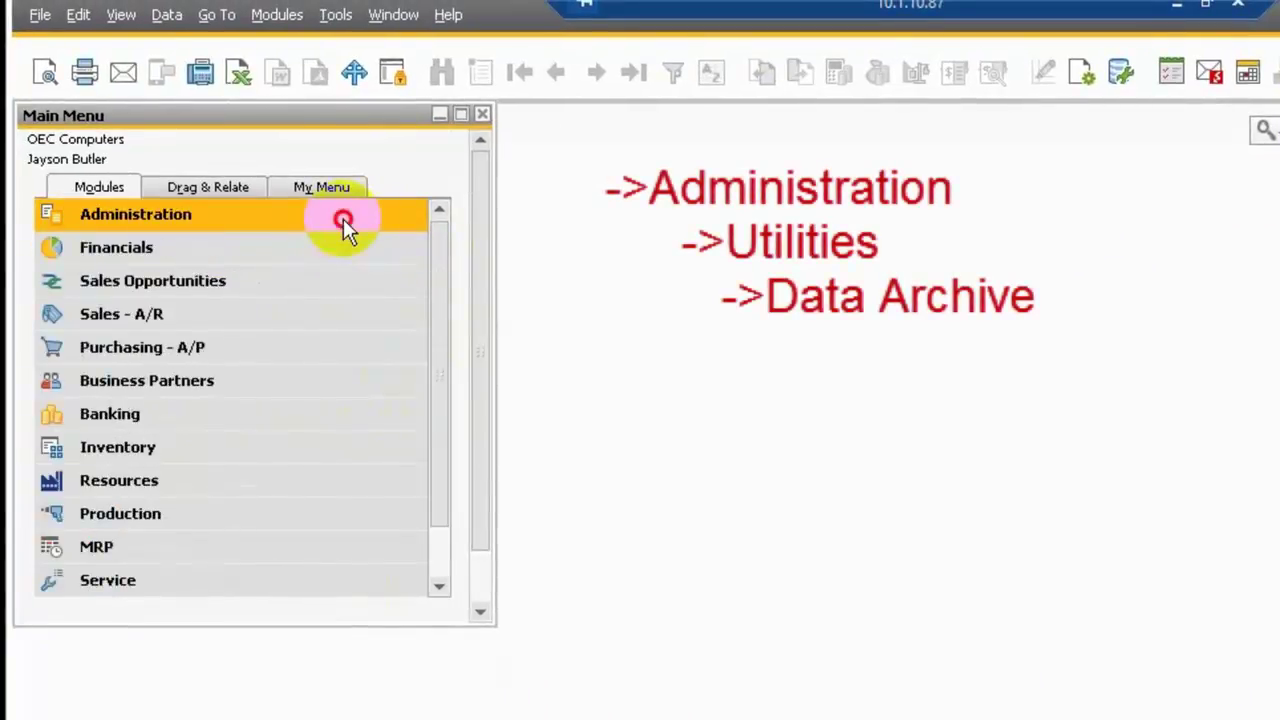
left_click(343, 218)
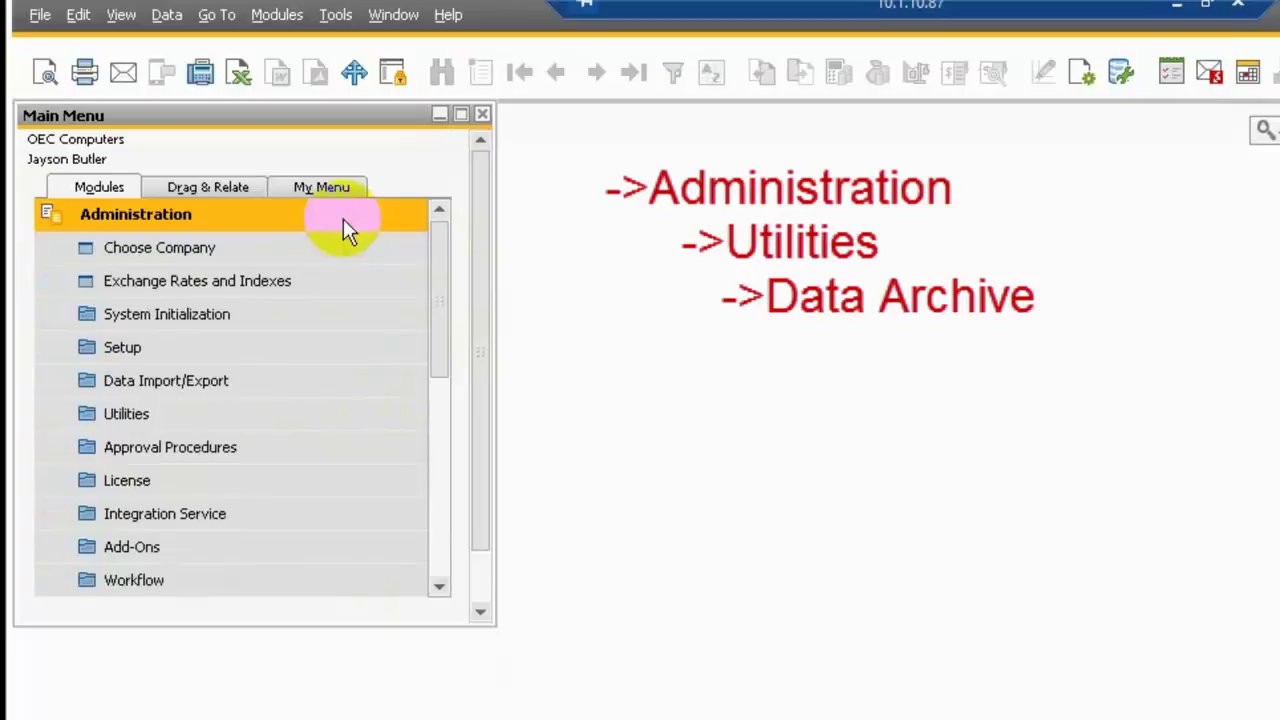
left_click(219, 422)
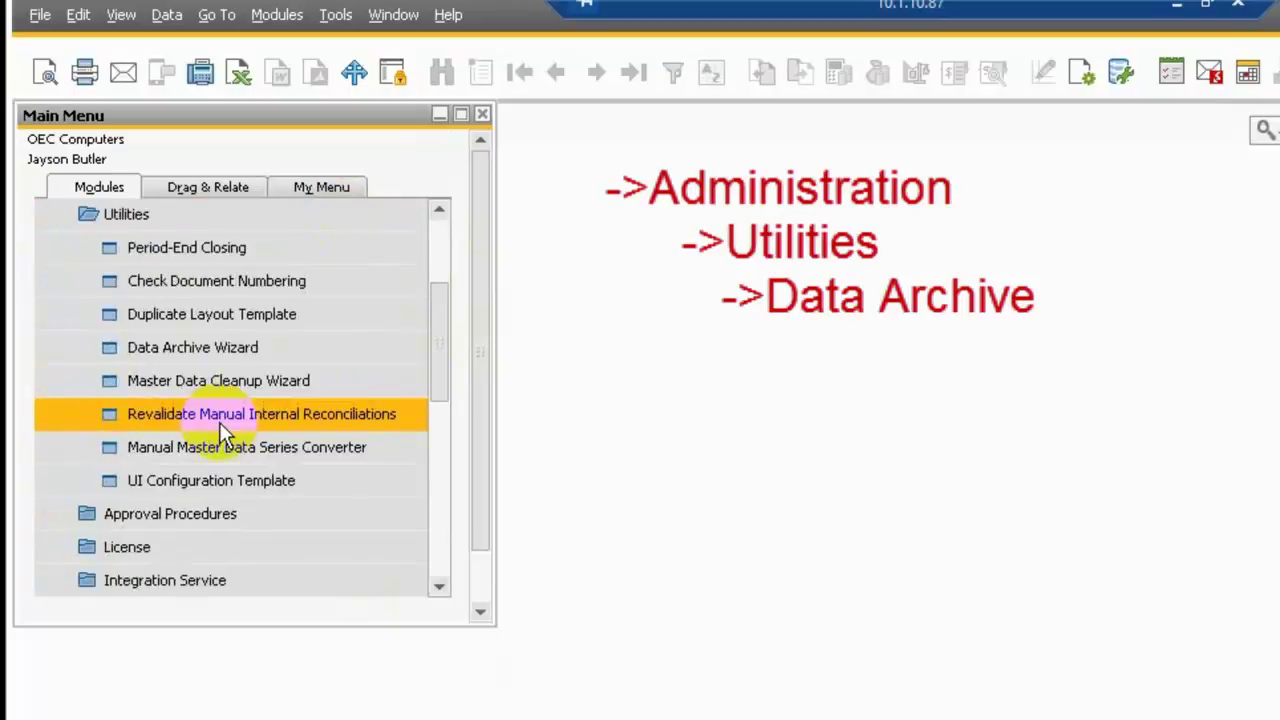
left_click(251, 350)
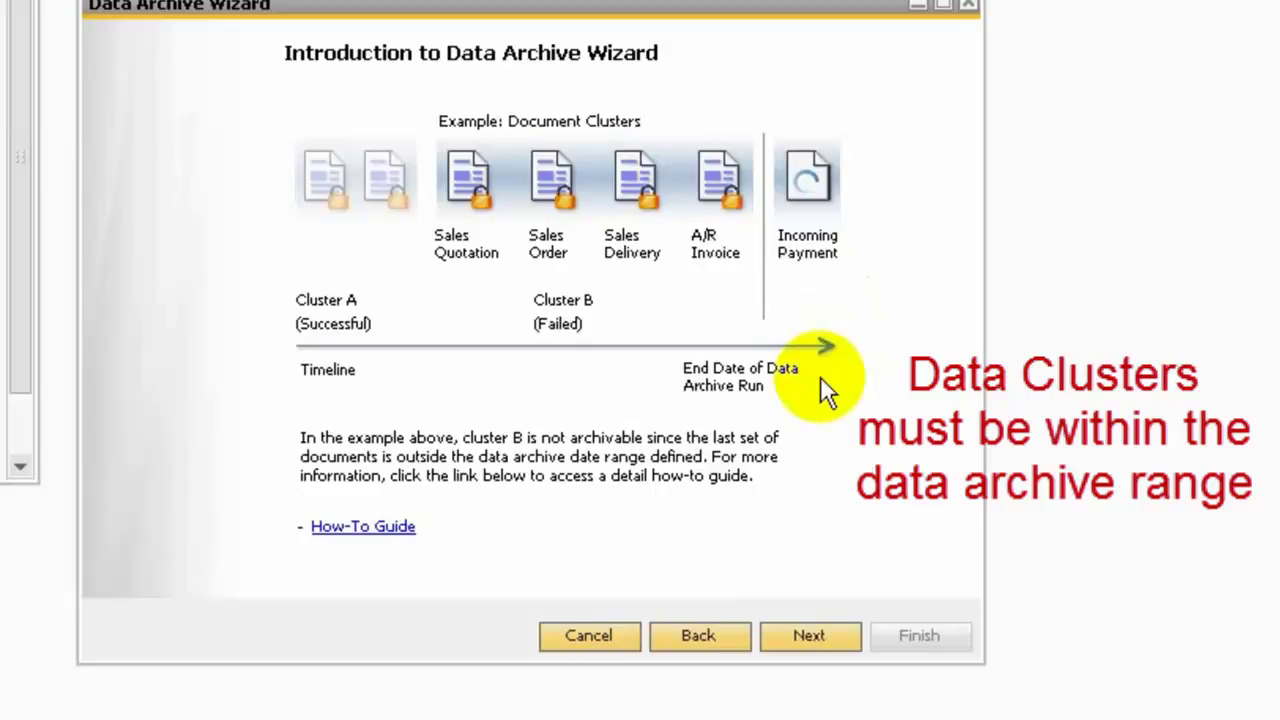
- Choose data archiving by financial periods and start a new data archive run, agreeing to close connected add-ons
left_click(808, 634)
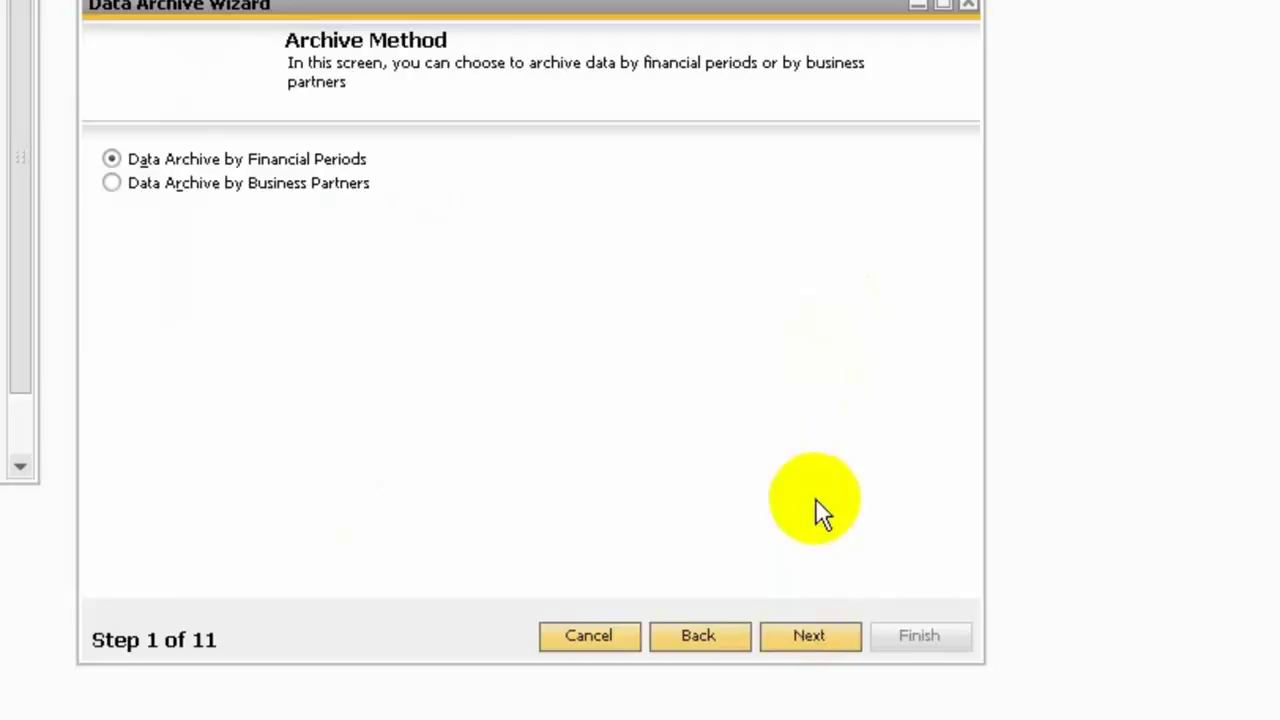
left_click(809, 640)
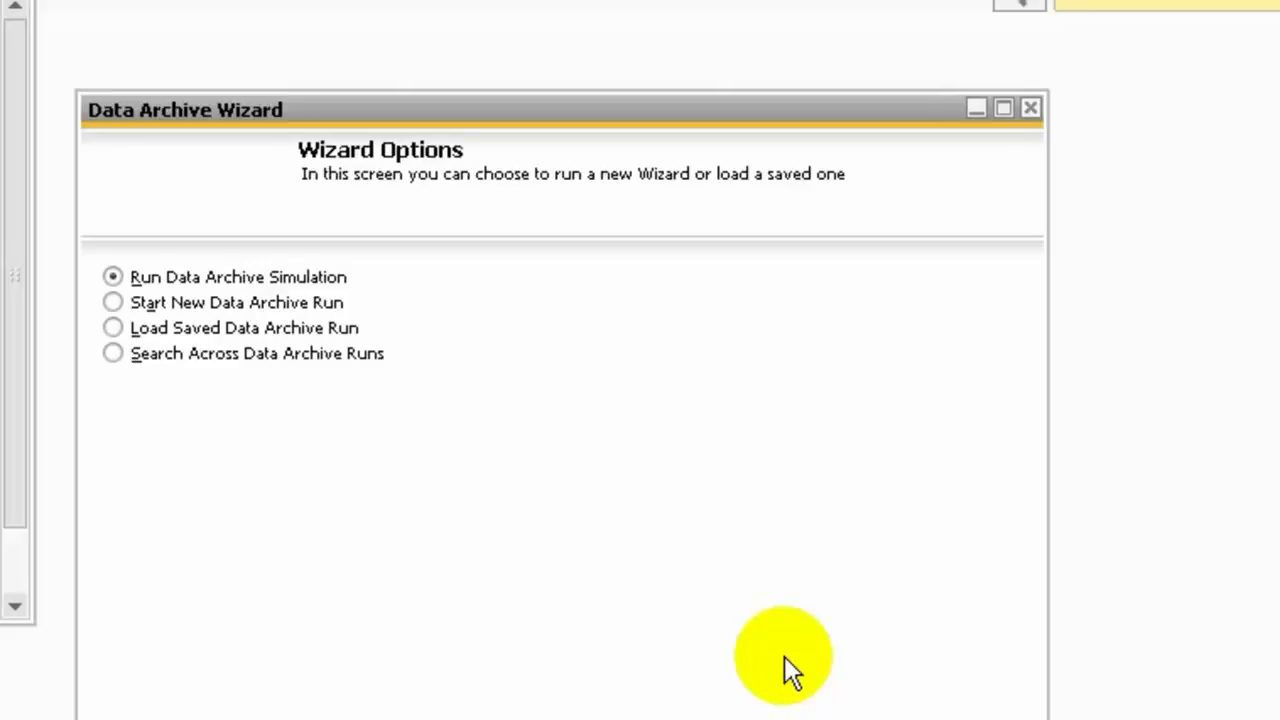
left_click(305, 303)
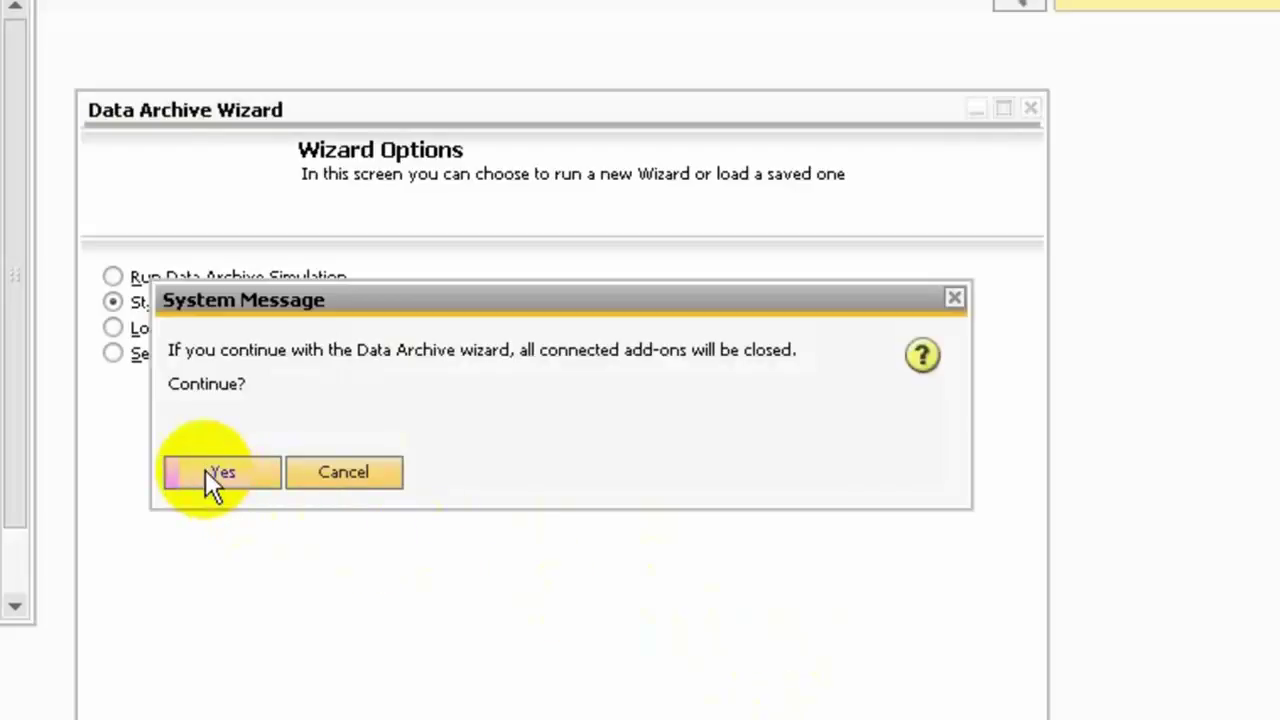
left_click(212, 476)
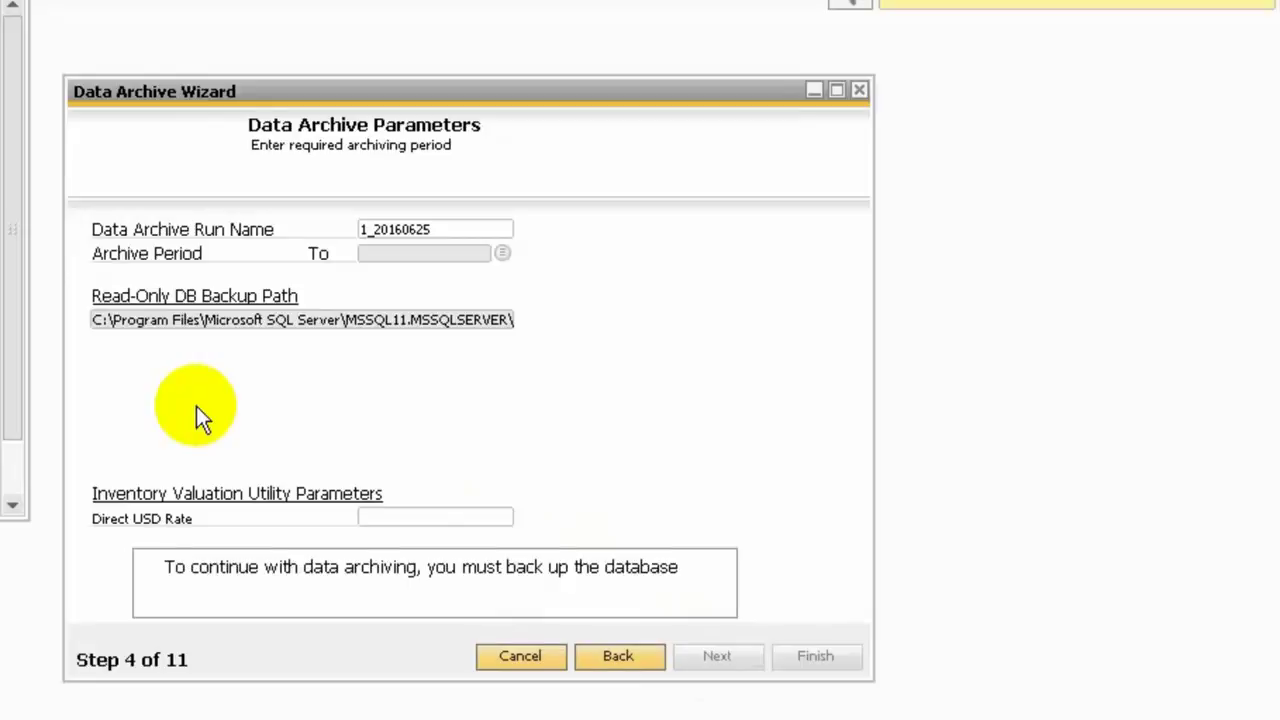
- Set the archive period to 2006-12 and the direct USD rate to 1 in the archive parameters
left_click(502, 253)
scroll(480, 388, "down", 3)
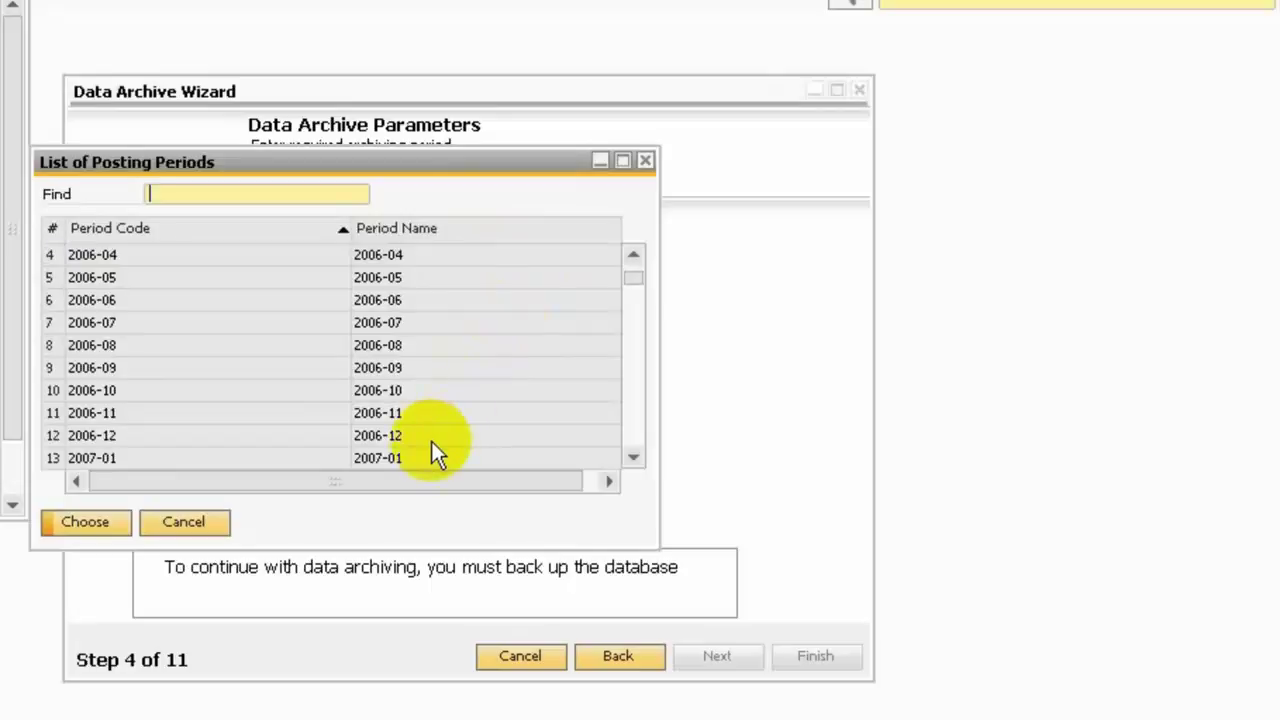
left_click(436, 452)
left_click(103, 524)
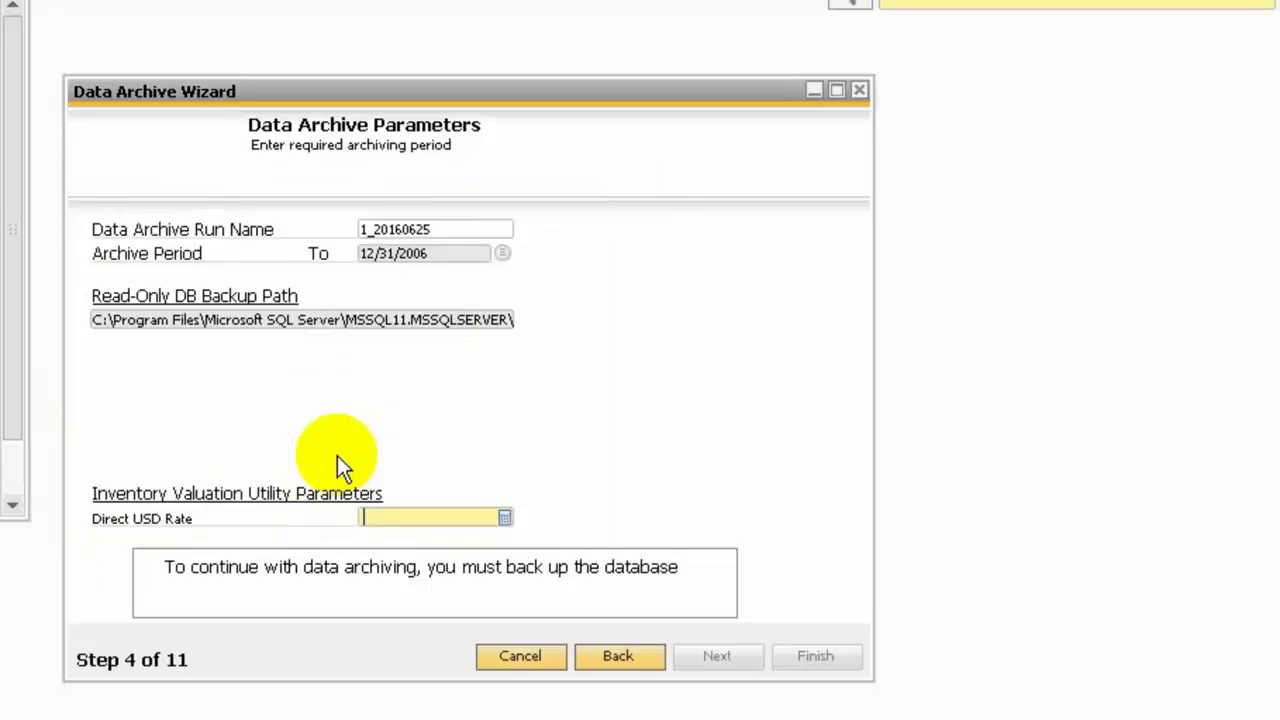
type("1")
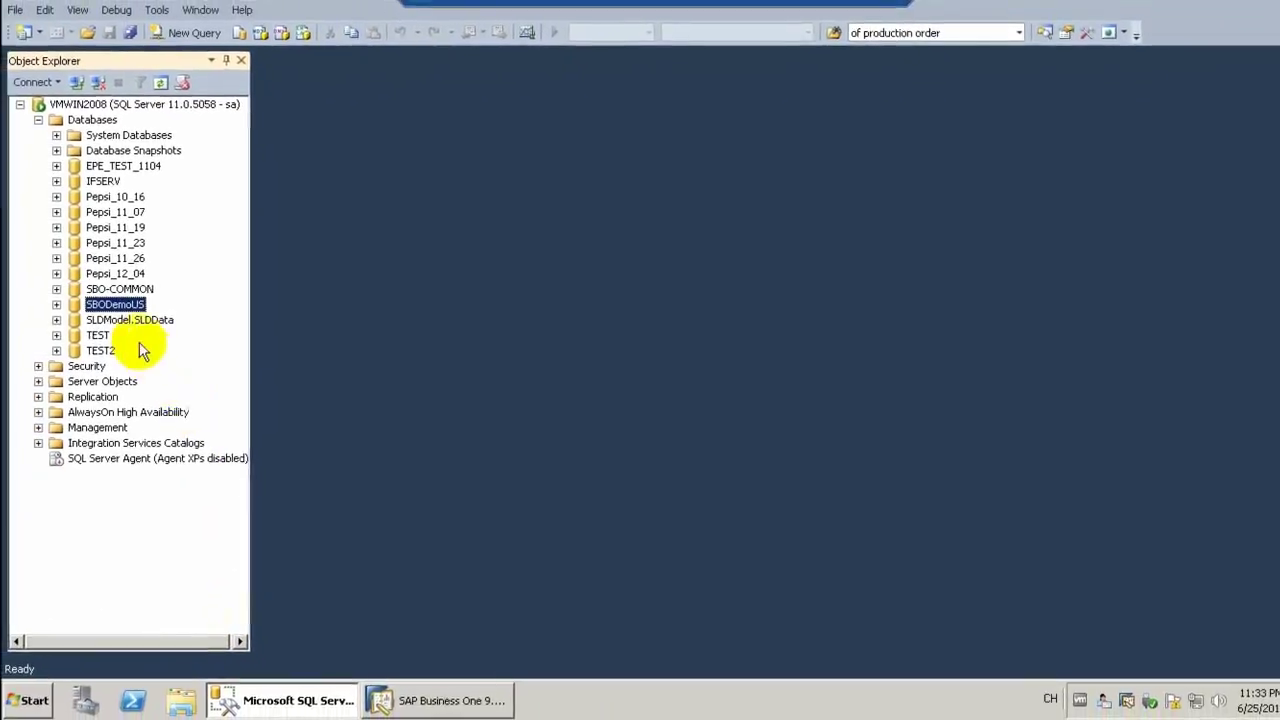
- In SQL Server Management Studio, create a full backup of the SBODemoUS database to disk
right_click(133, 304)
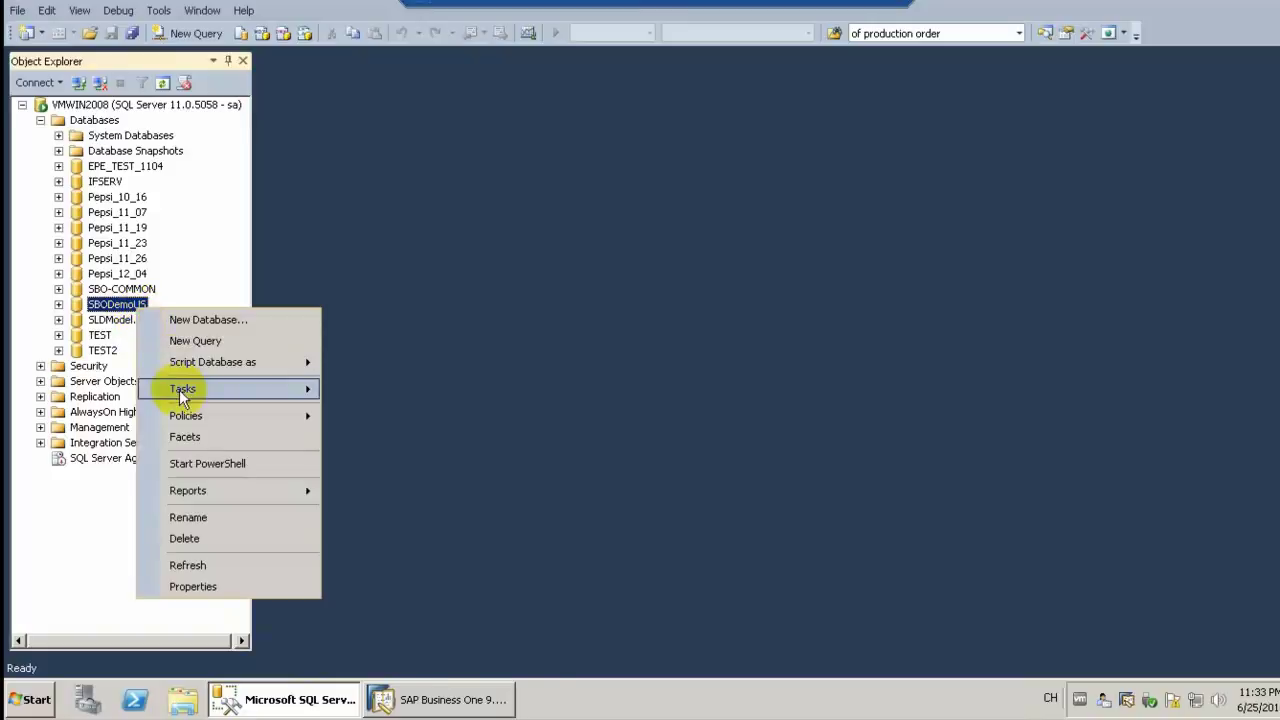
mouse_move(179, 389)
left_click(388, 321)
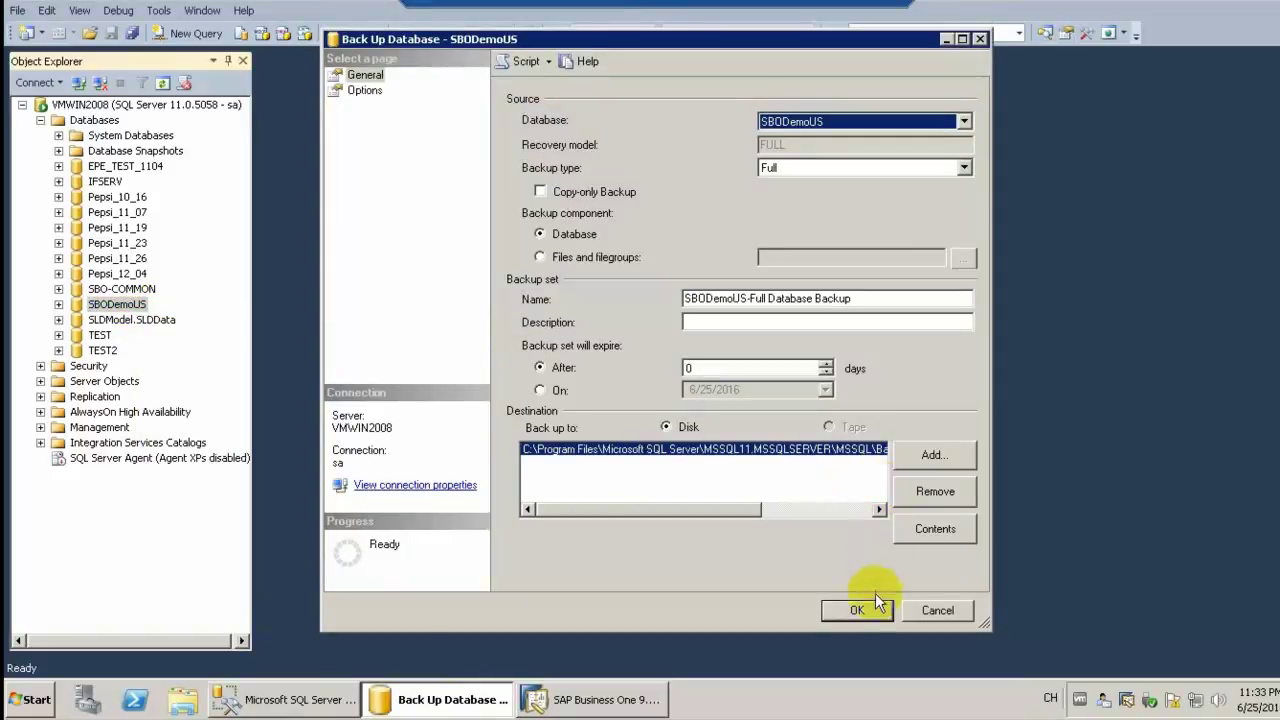
left_click(868, 608)
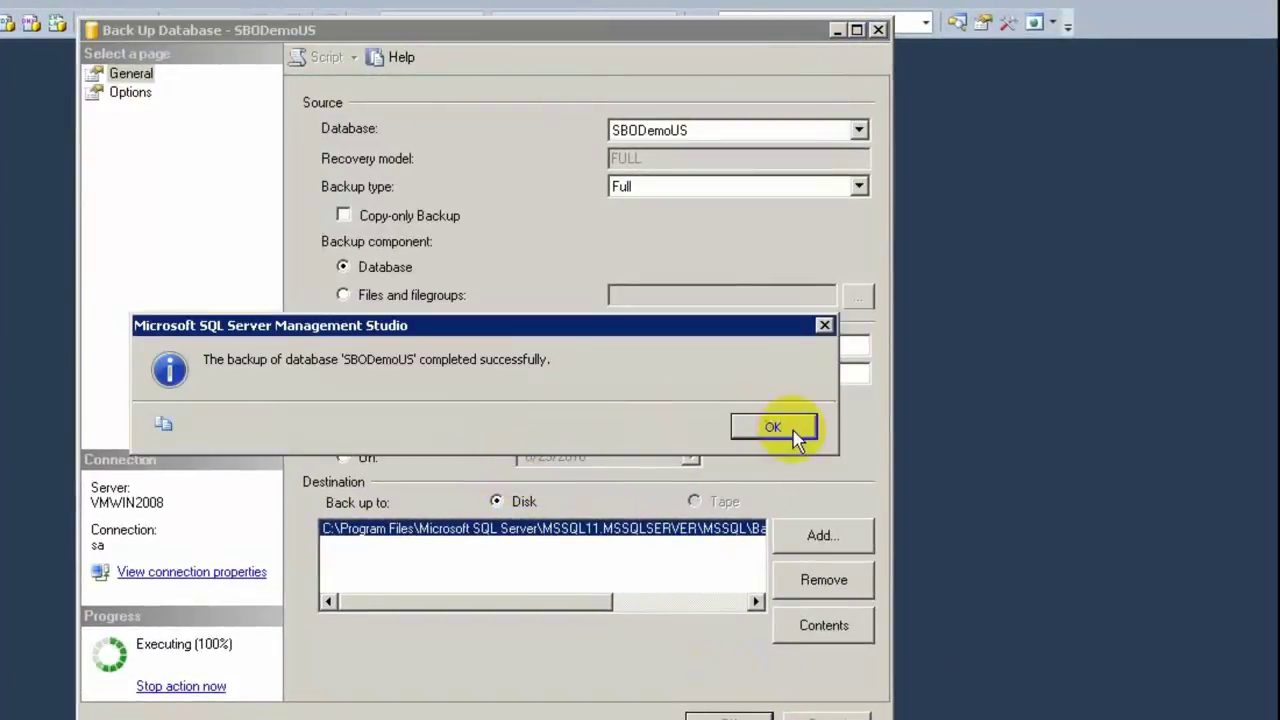
left_click(773, 427)
- Return to SAP Business One, reload the archive parameters, choose period 2006-12 again and continue to the data removal recommendations
left_click(477, 712)
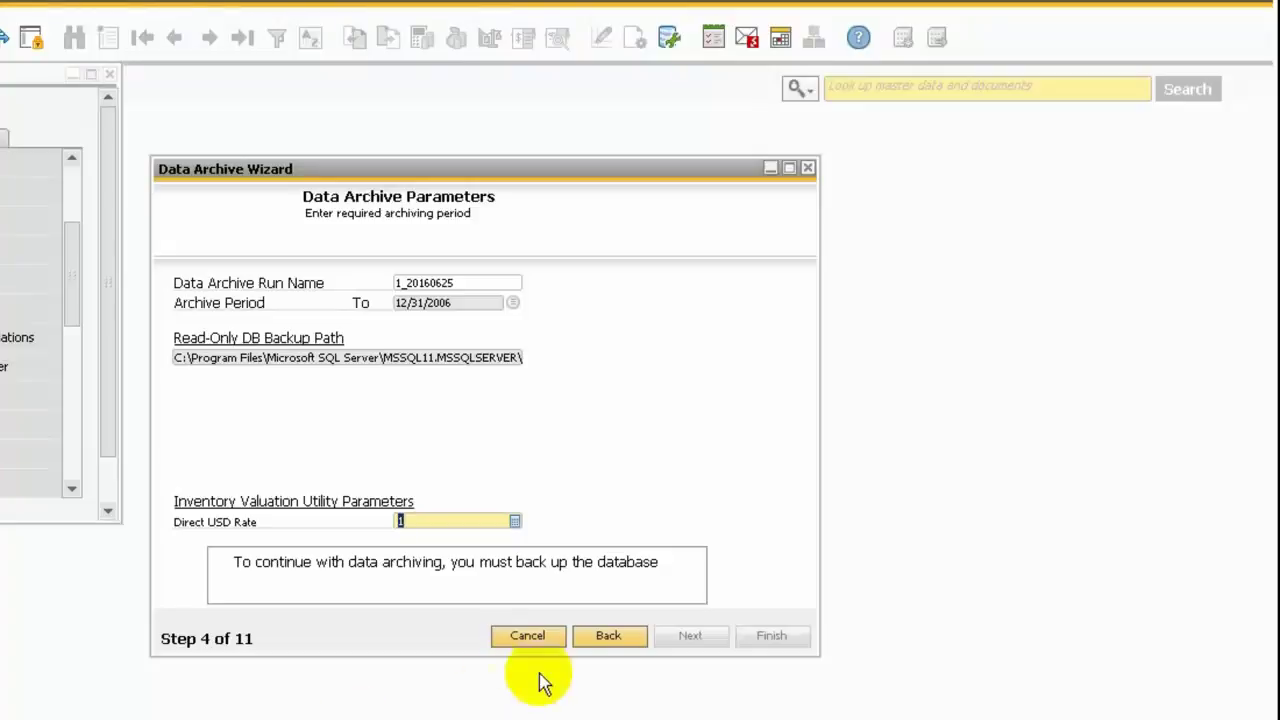
left_click(607, 642)
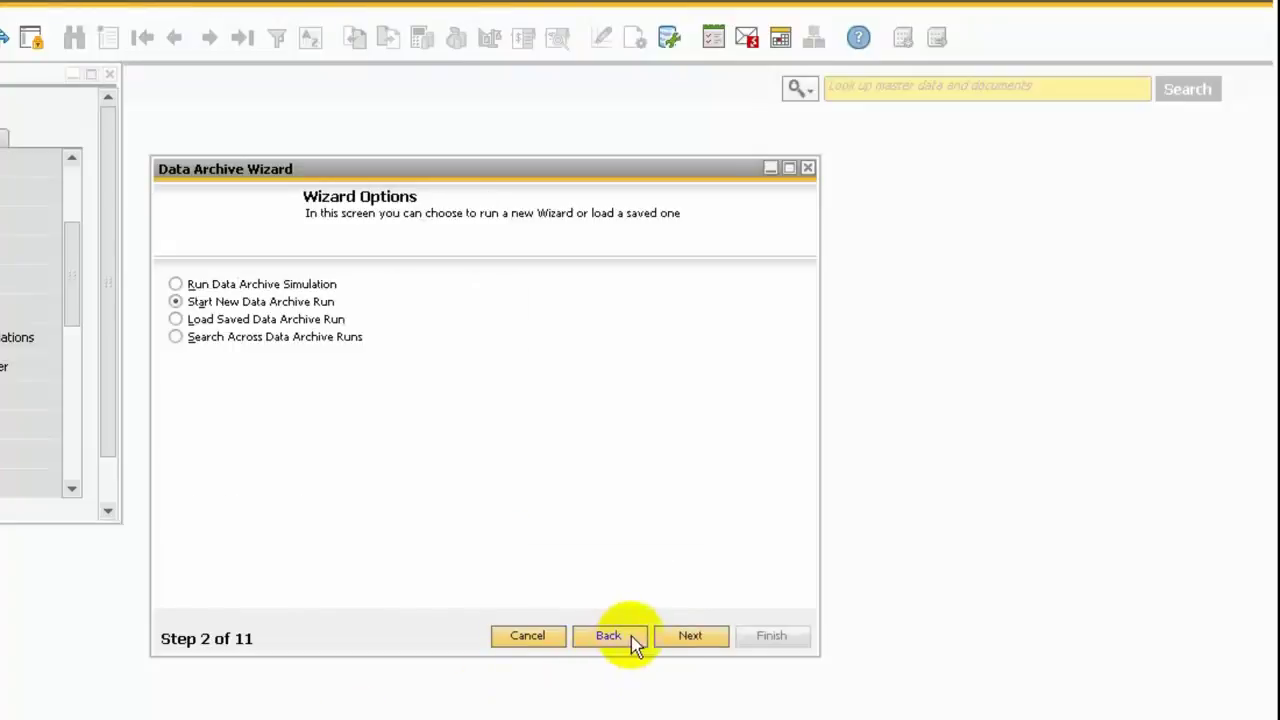
left_click(682, 638)
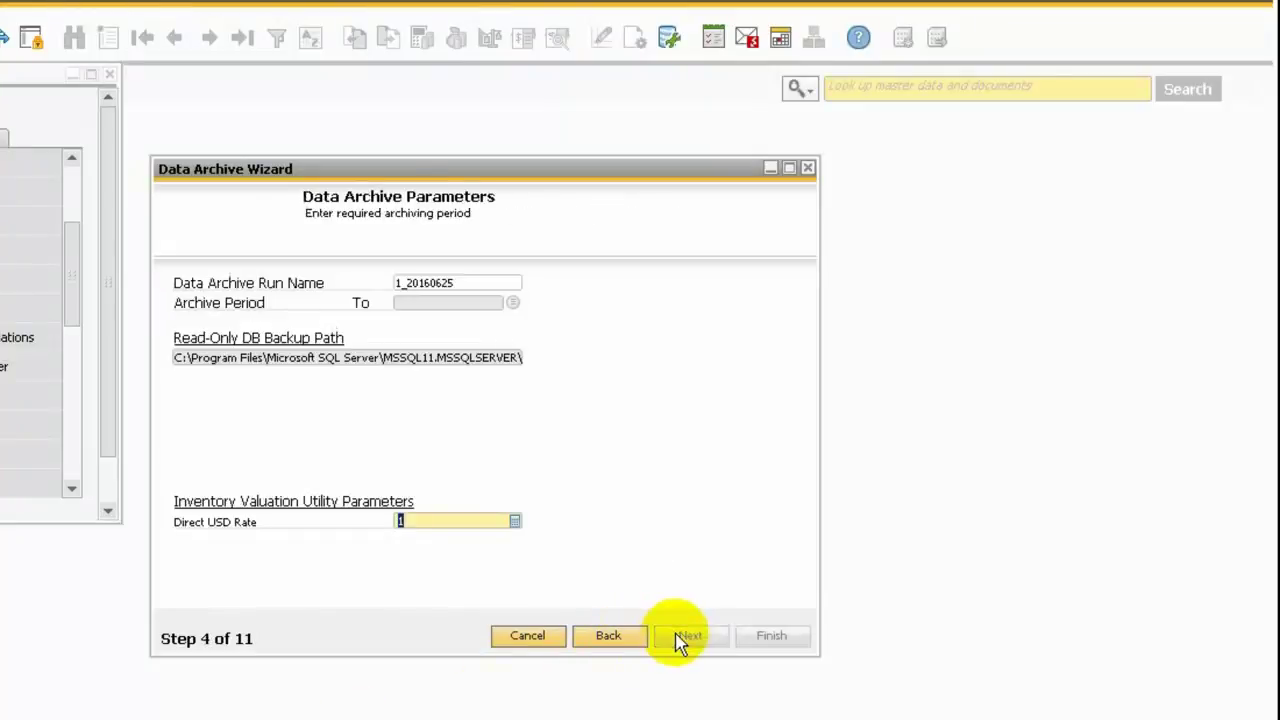
left_click(513, 303)
scroll(466, 423, "down", 2)
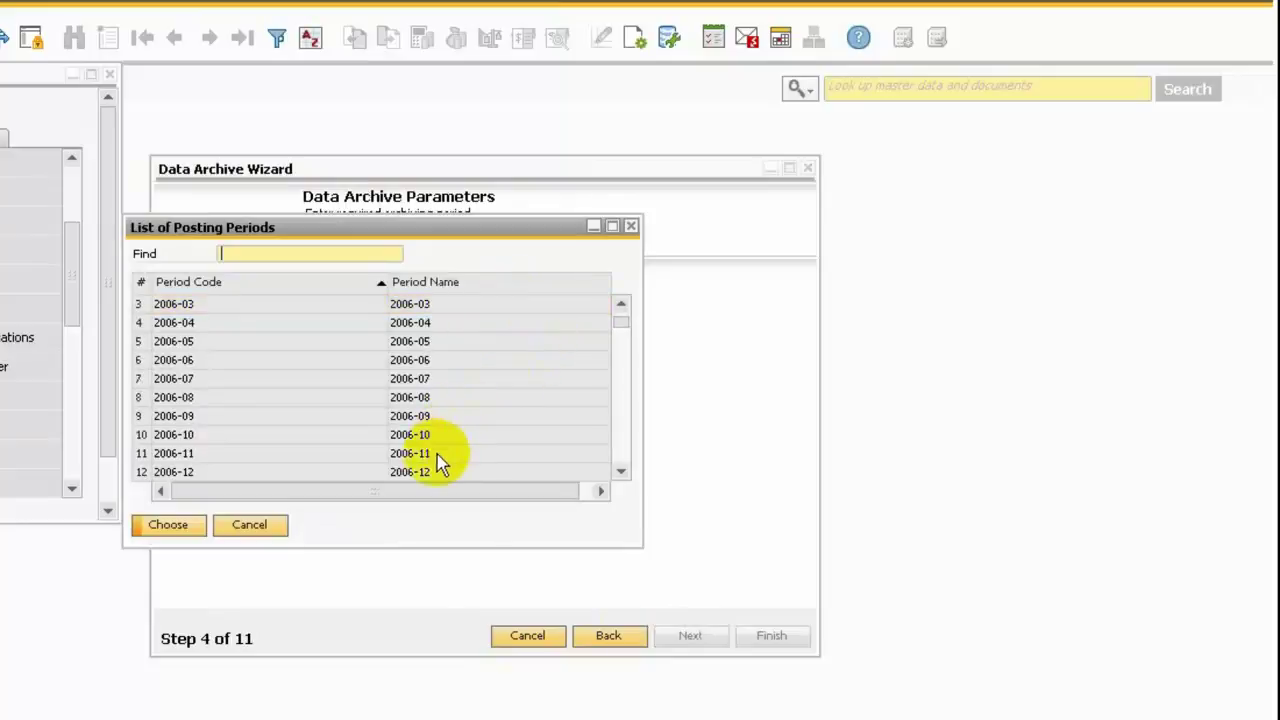
left_click(430, 472)
left_click(181, 526)
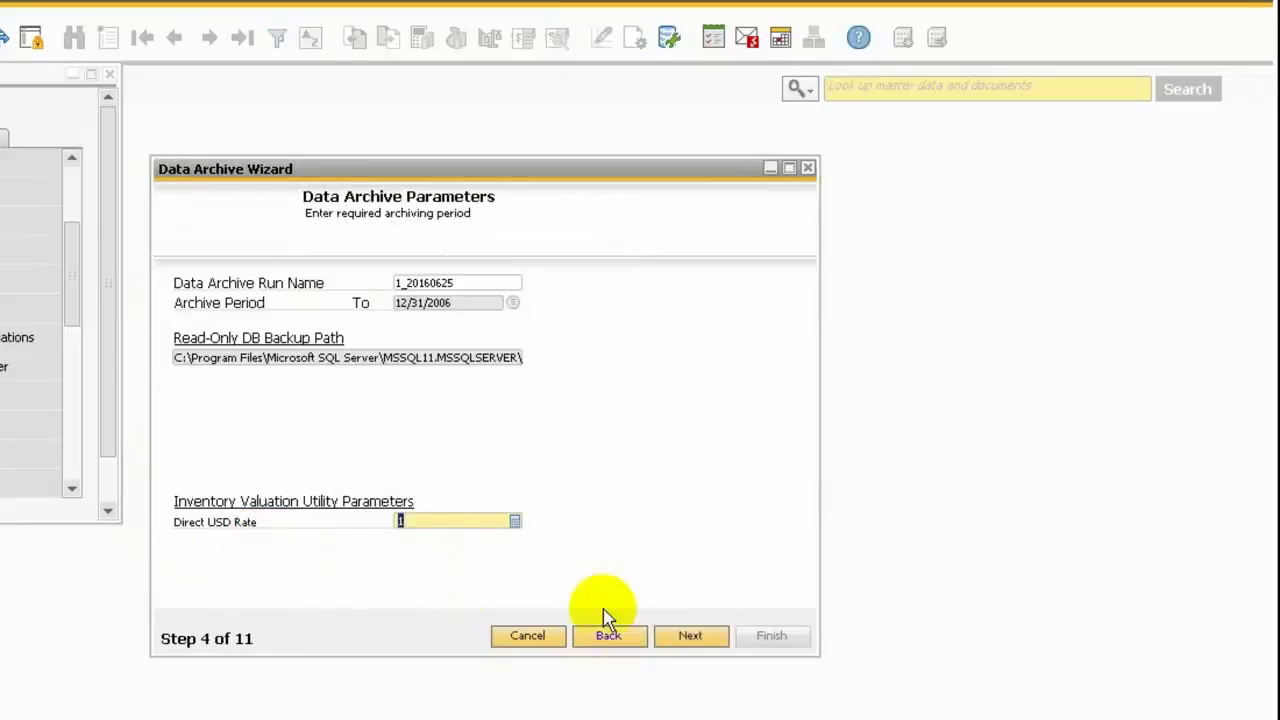
left_click(688, 635)
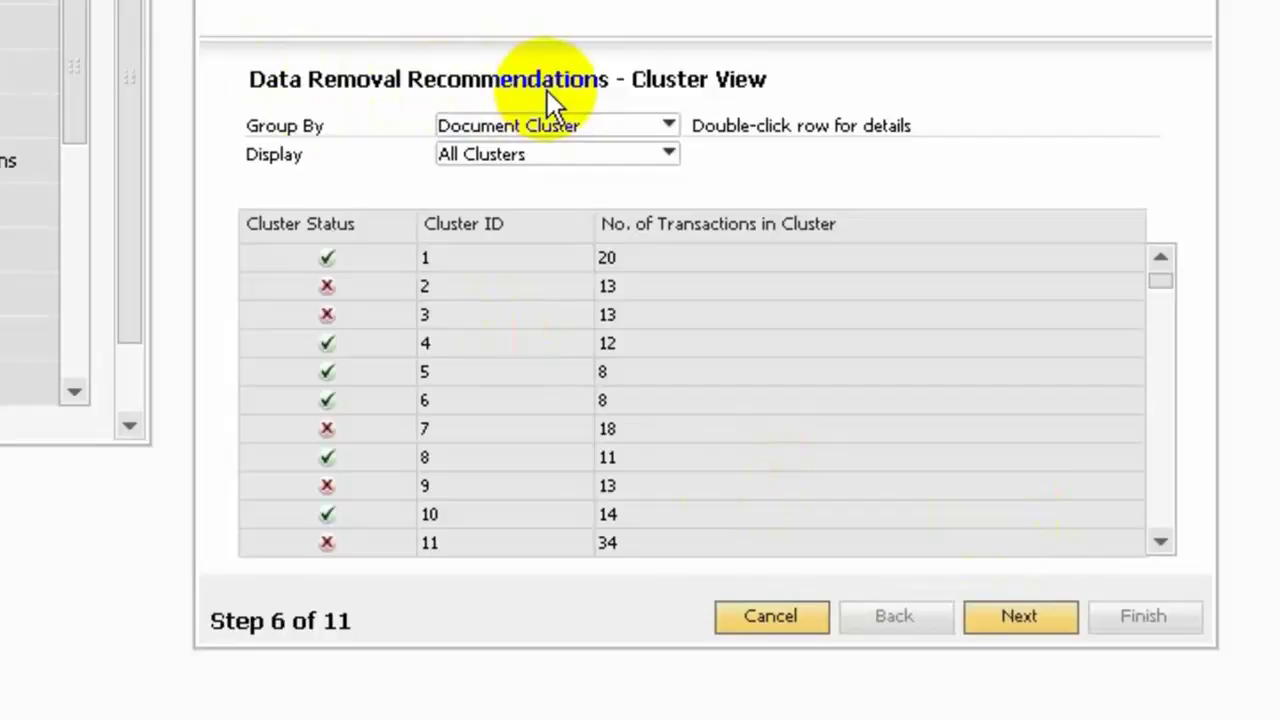
- Examine the cluster grouping options and review all transactions belonging to cluster 1 in the data removal recommendations
left_click(655, 124)
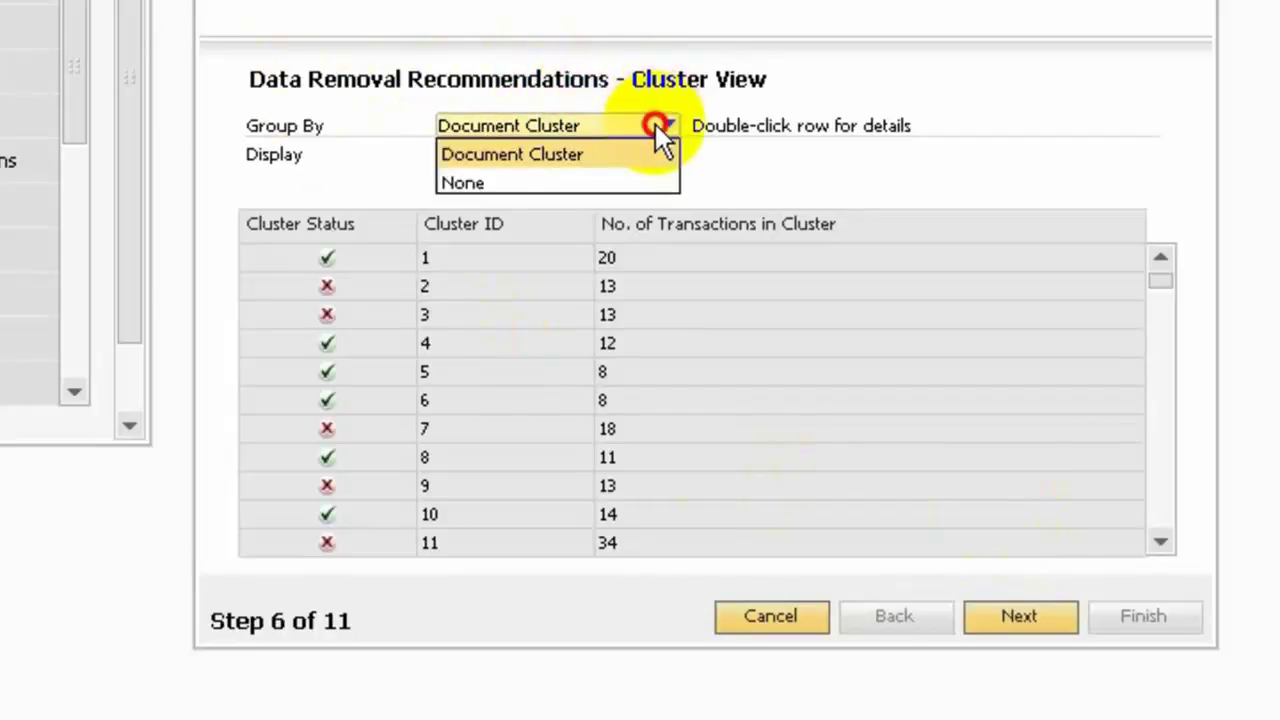
left_click(655, 124)
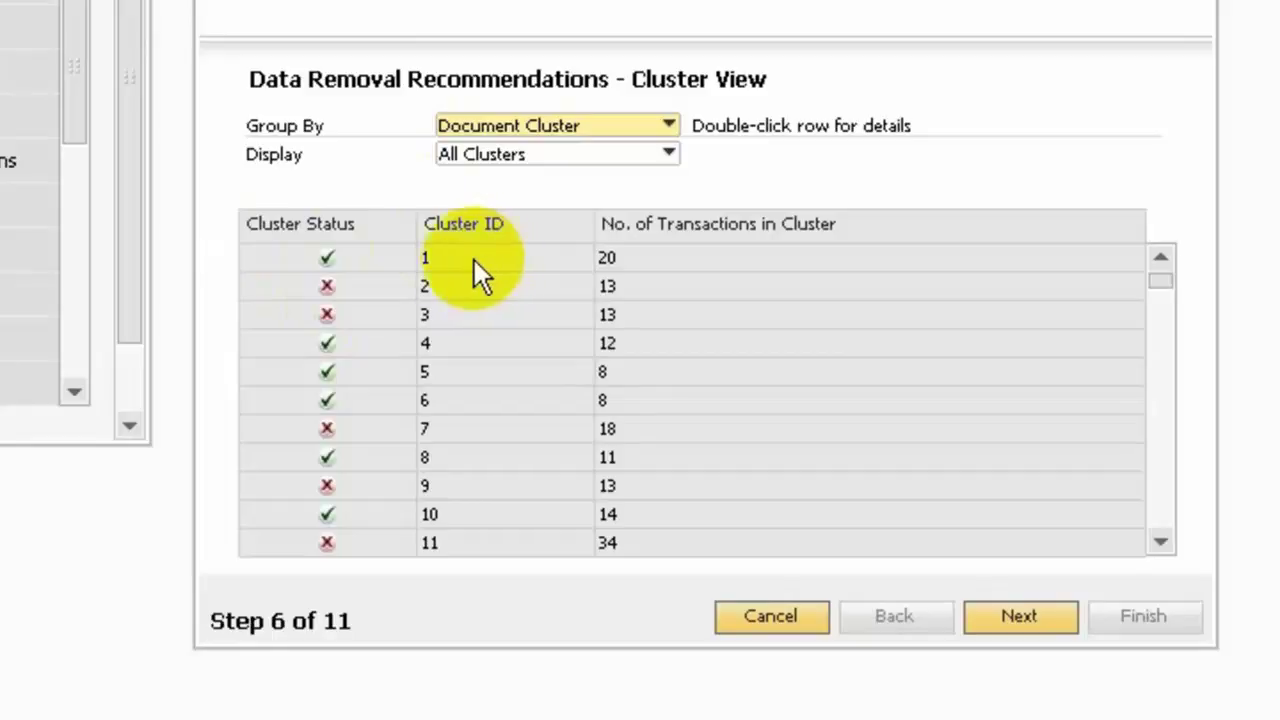
left_click(285, 251)
double_click(285, 251)
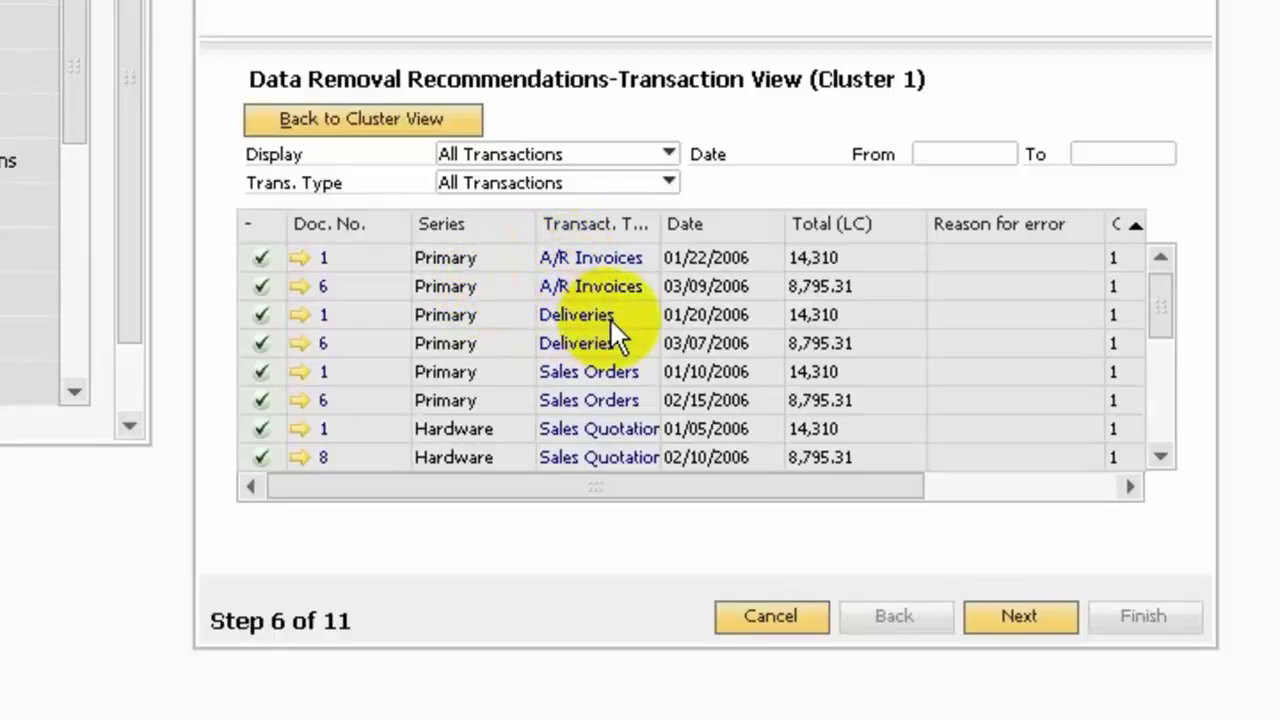
scroll(620, 395, "down", 1)
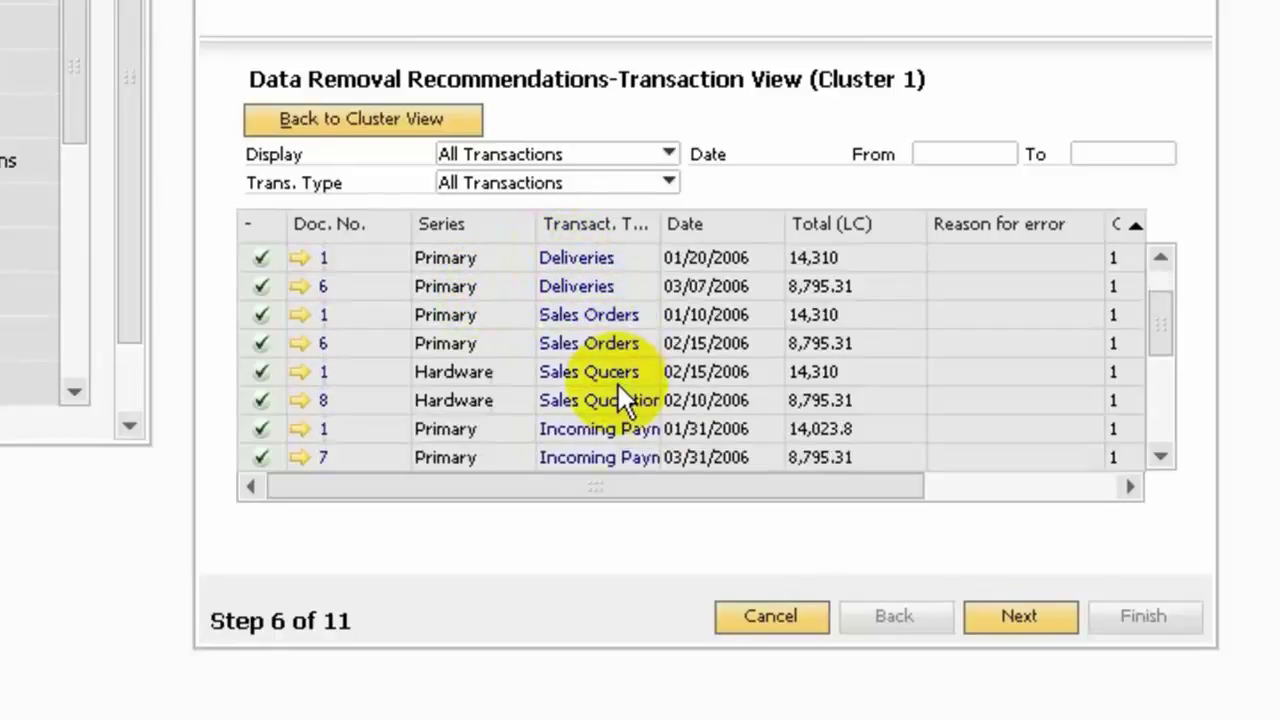
scroll(620, 395, "down", 1)
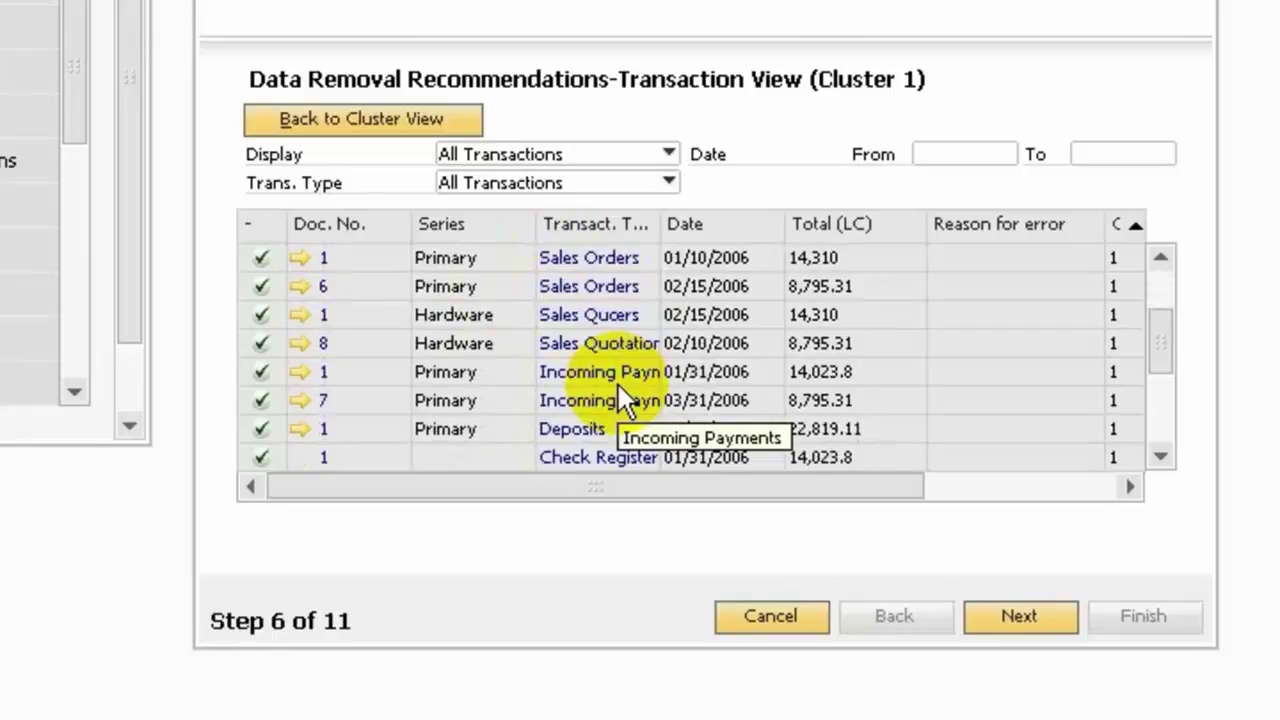
scroll(618, 388, "down", 1)
scroll(620, 398, "down", 1)
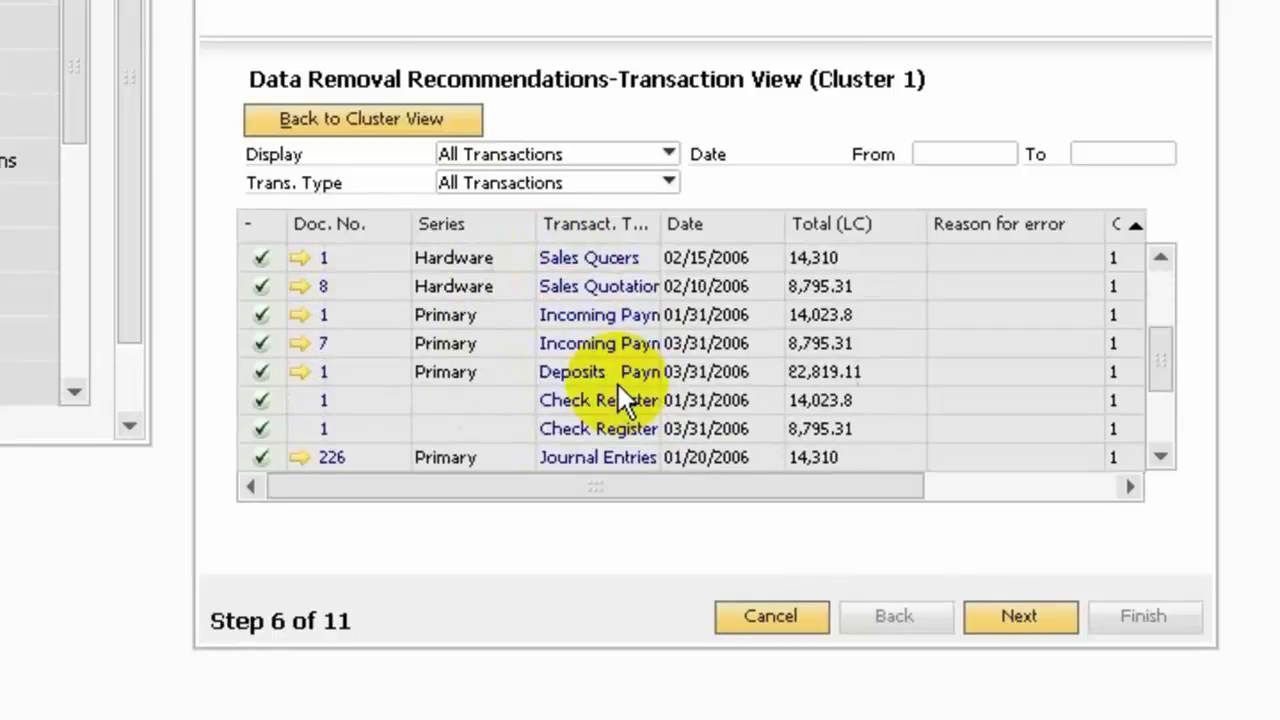
scroll(617, 395, "down", 5)
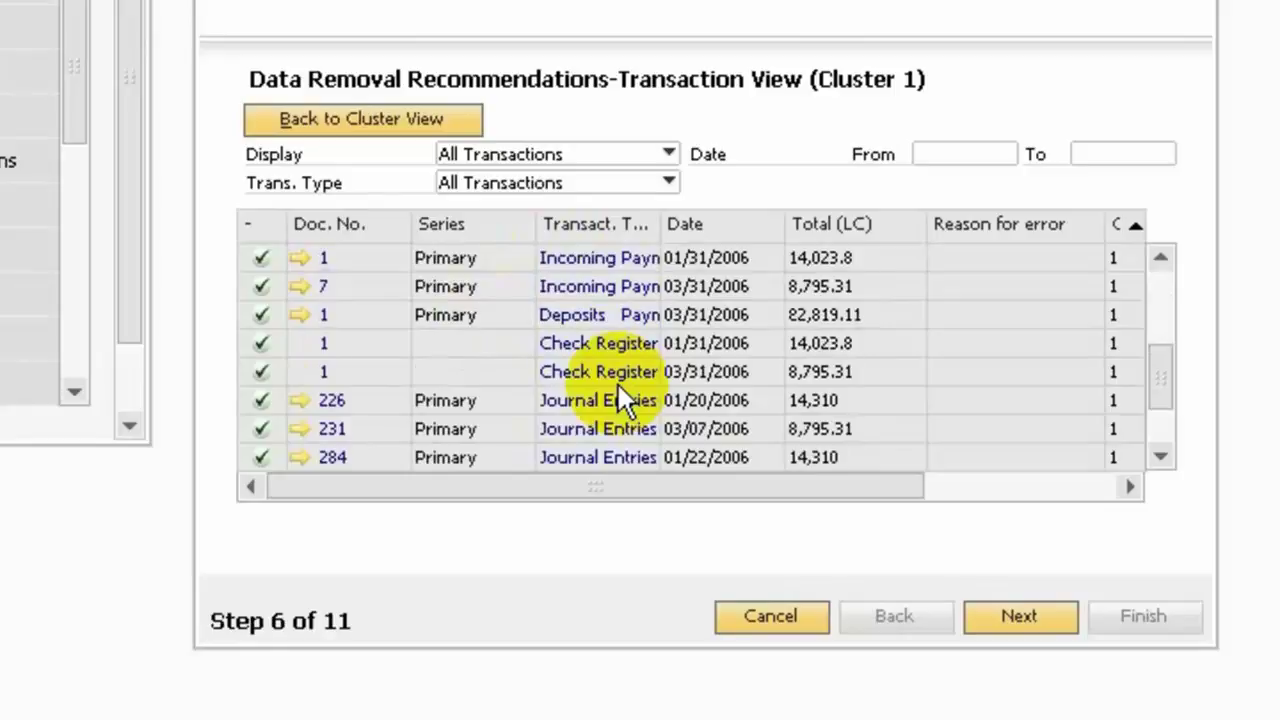
scroll(620, 398, "down", 1)
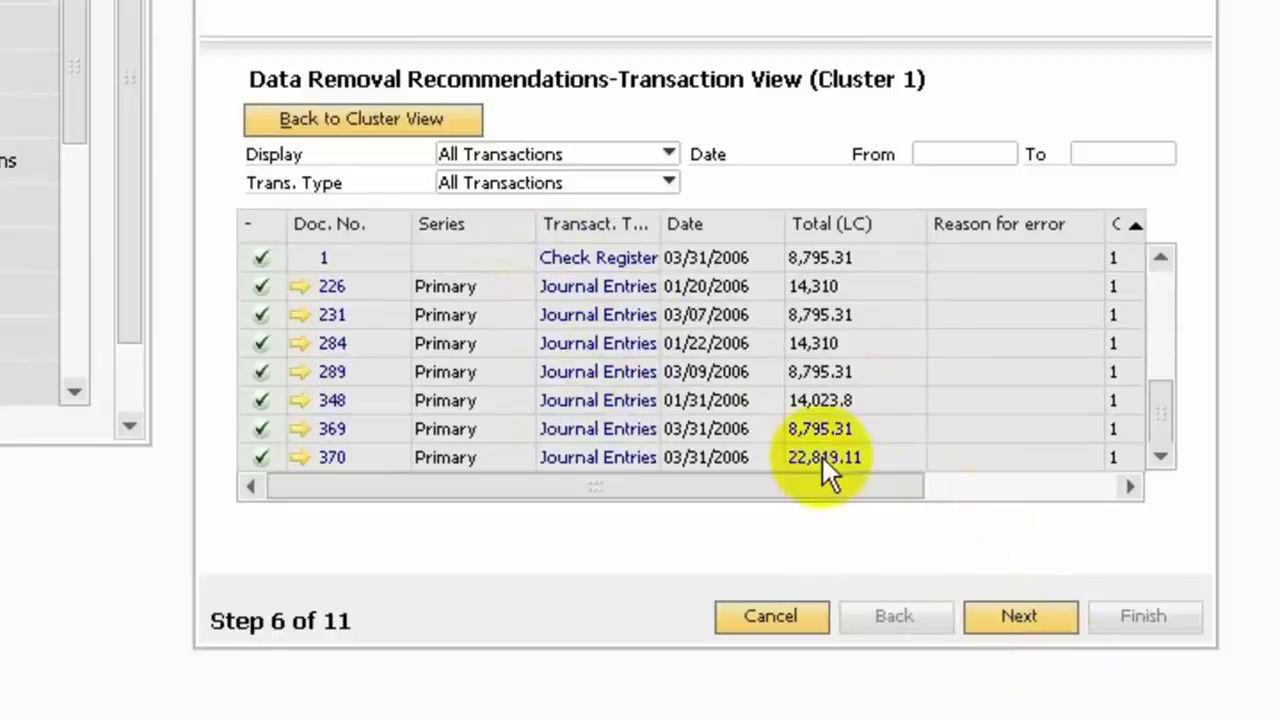
- Accept the data removal recommendations and set Reference 1 of the archive journal entries to "2006 Archive"
left_click(986, 623)
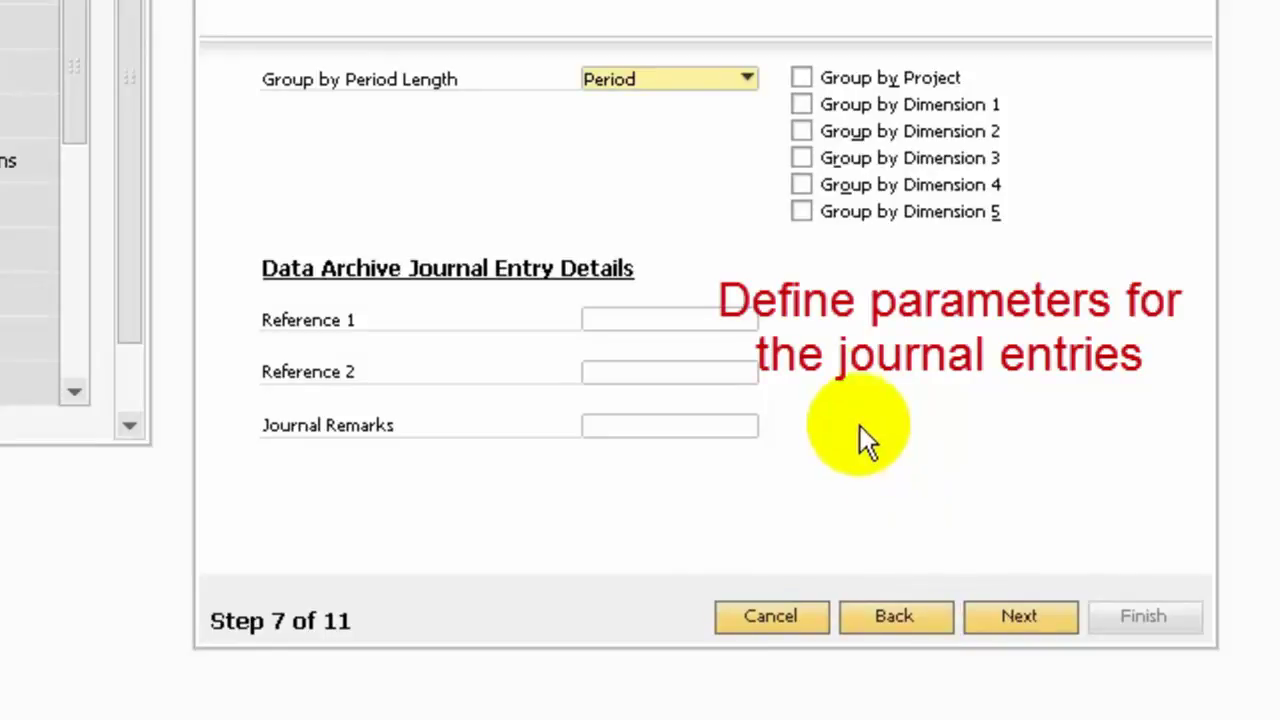
left_click(737, 325)
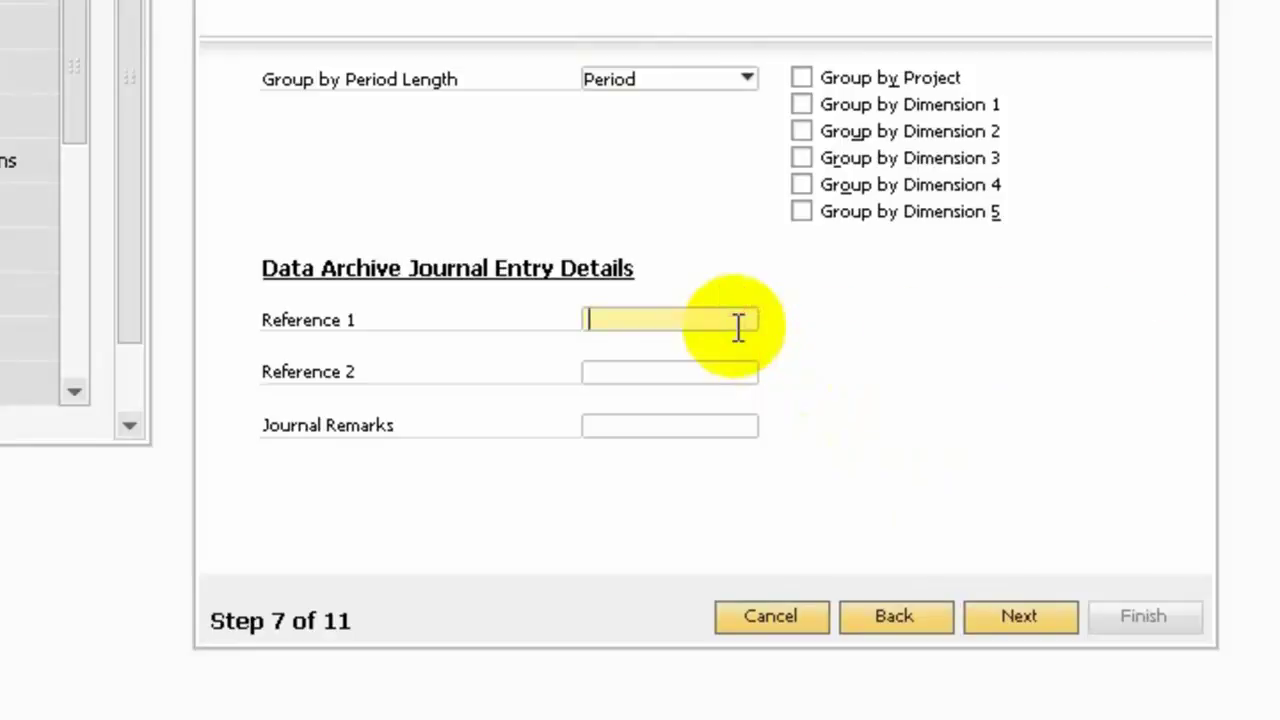
type("2006 Archive")
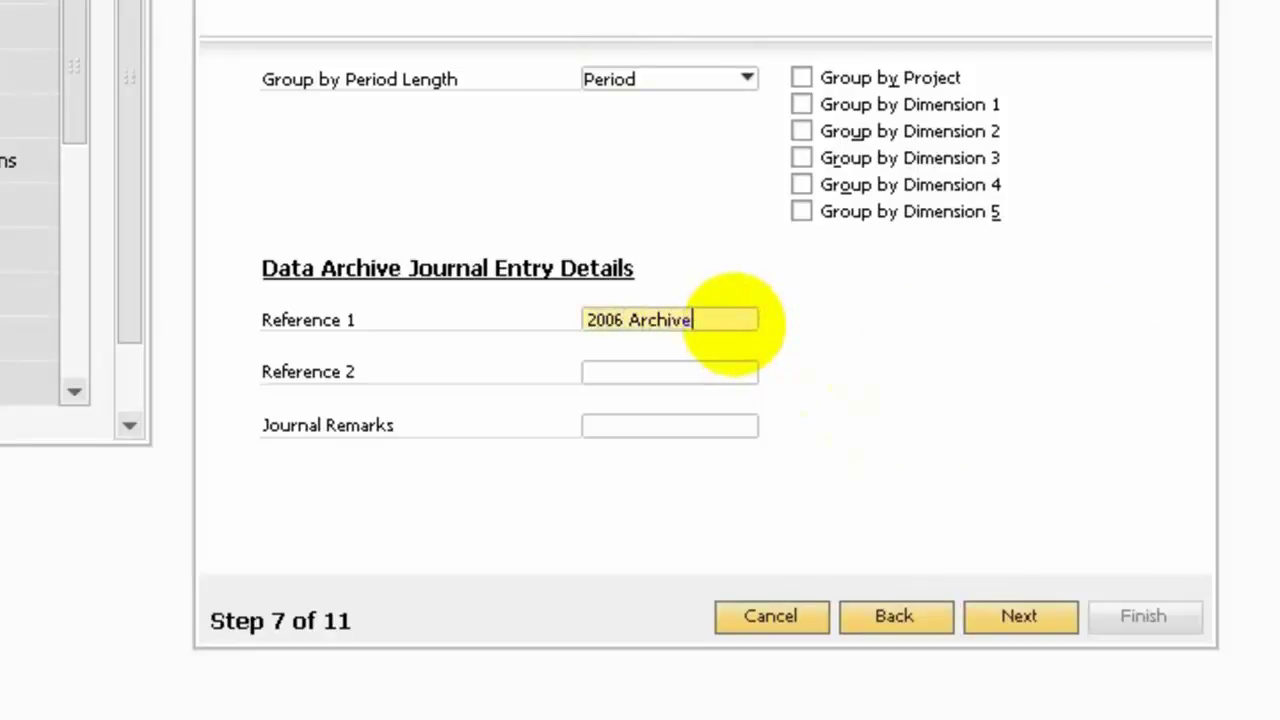
left_click(993, 619)
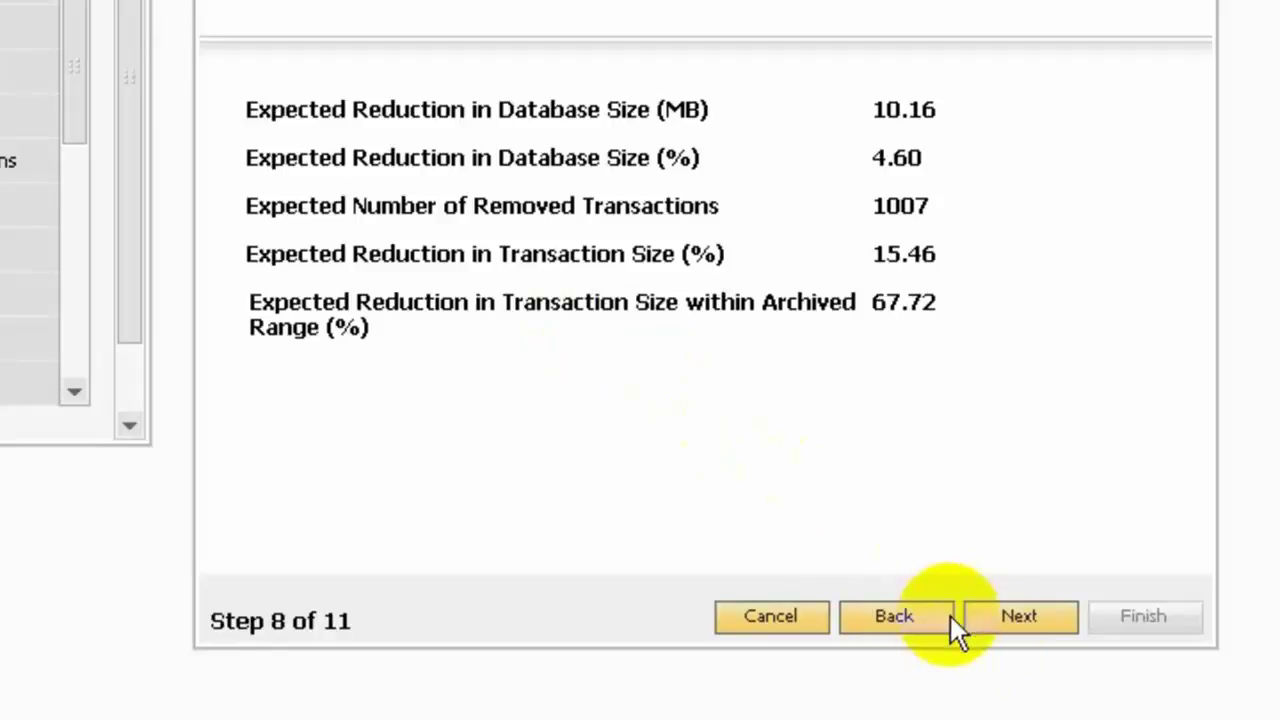
- Proceed past the expected reductions, run the data archive process and select the option to launch the Master Data Cleanup Wizard
left_click(1013, 627)
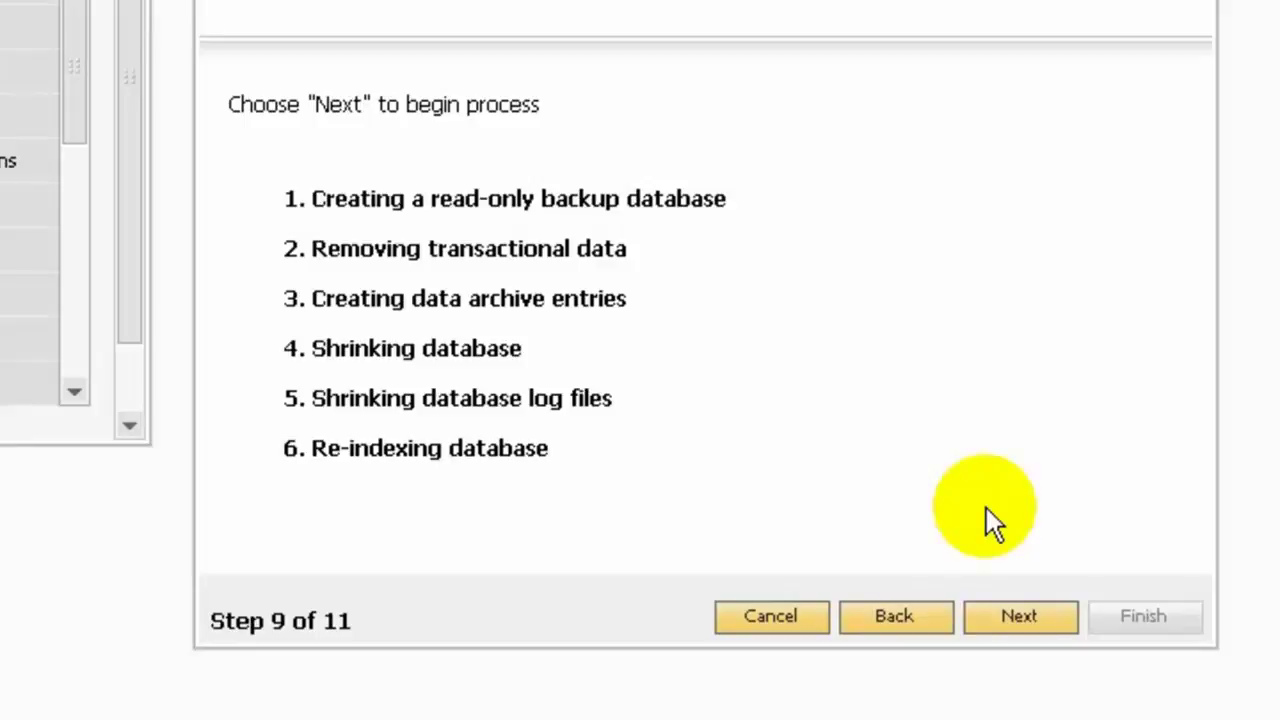
left_click(995, 615)
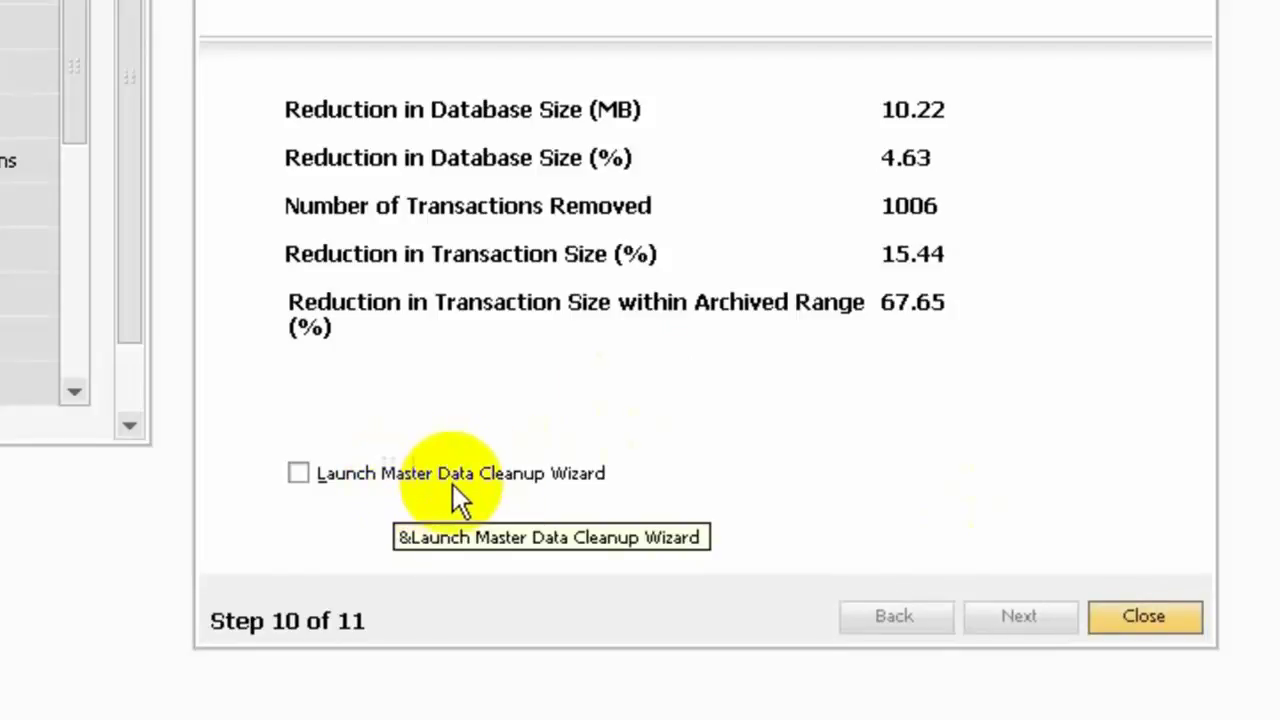
left_click(299, 472)
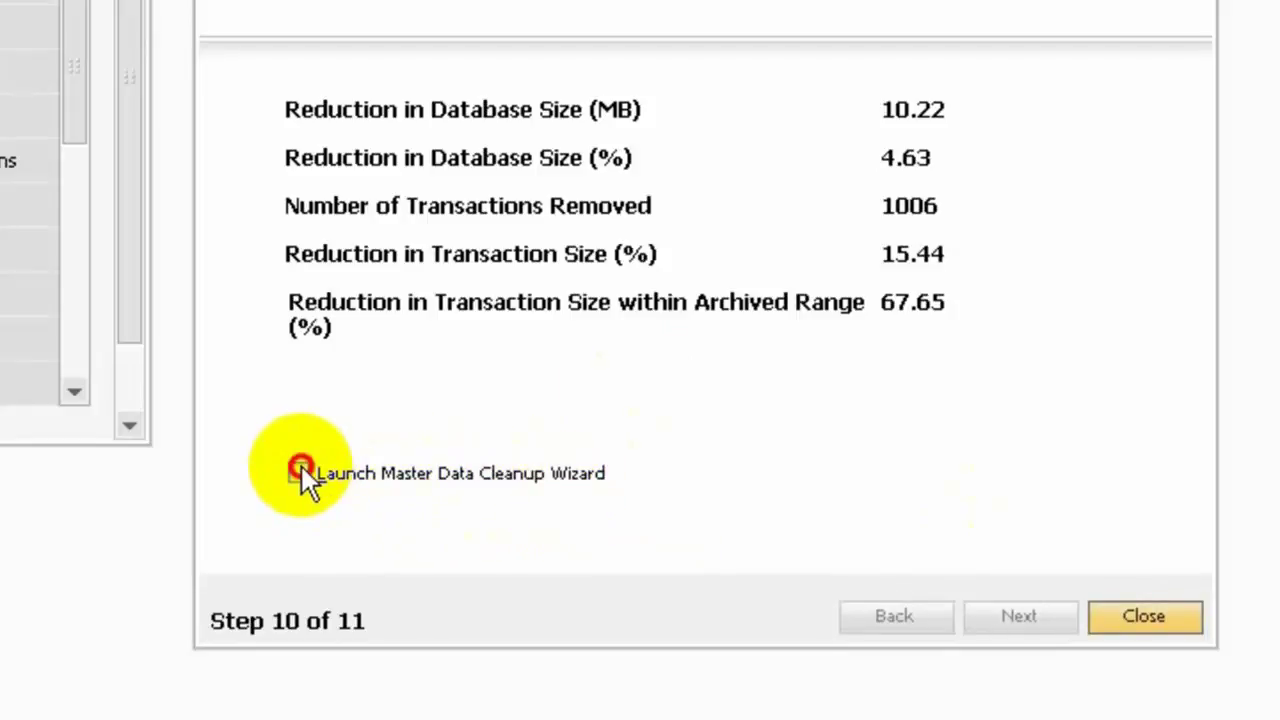